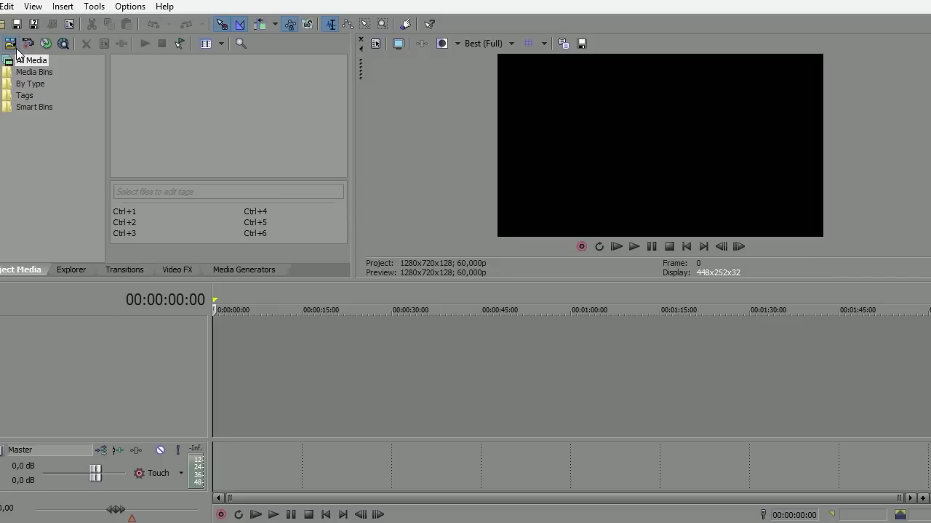
- Import the clip "bog 74u faded trip" and place it at the timeline start, matching the project video settings to it
{"action": "left_click", "coordinate": [26, 45]}
{"action": "left_click", "coordinate": [154, 217]}
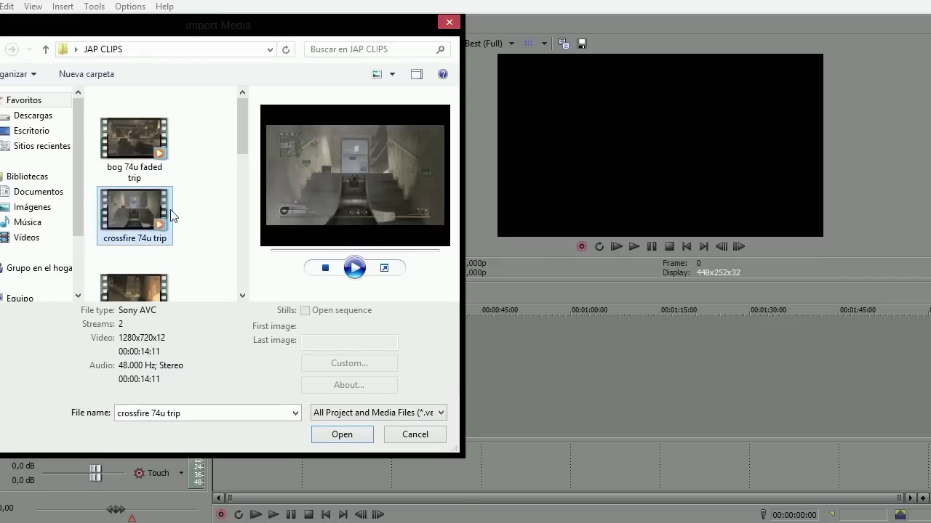
{"action": "left_click", "coordinate": [103, 137]}
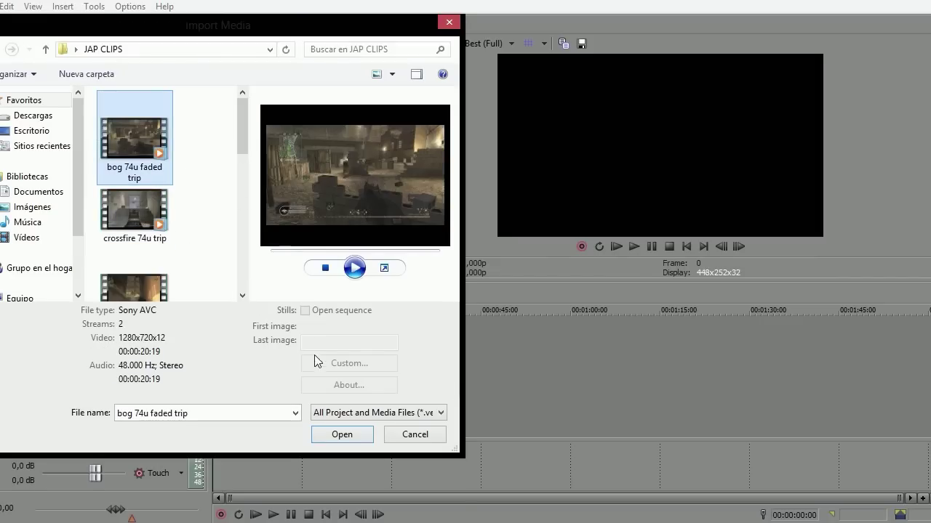
{"action": "left_click", "coordinate": [341, 435]}
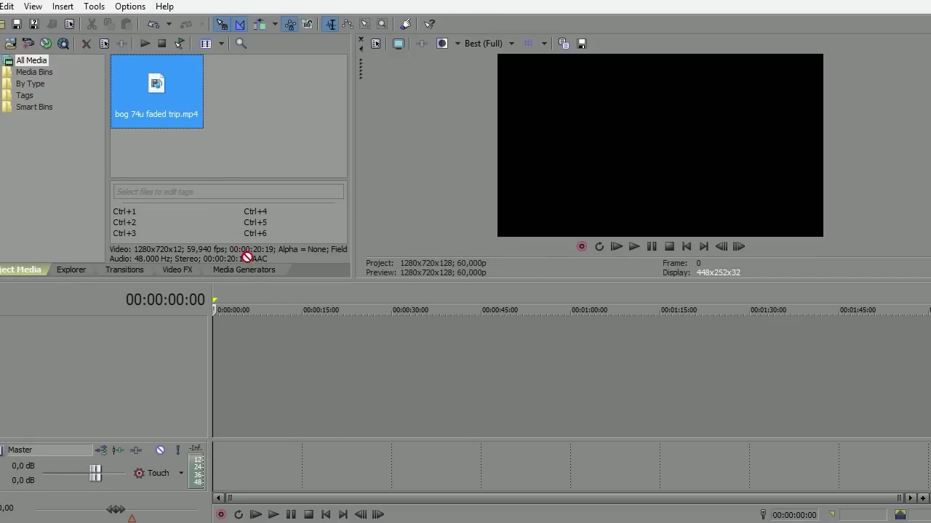
{"action": "left_click_drag", "start_coordinate": [211, 383], "coordinate": [211, 383]}
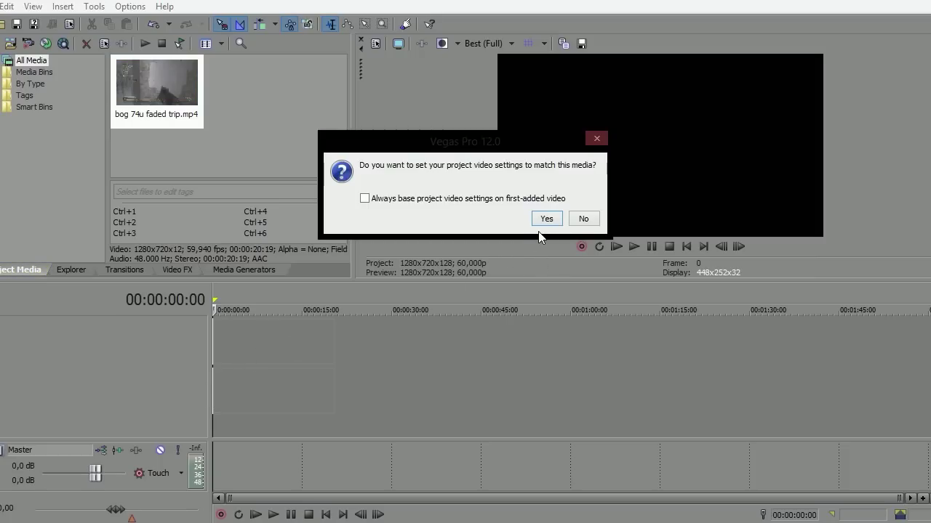
{"action": "left_click", "coordinate": [546, 219]}
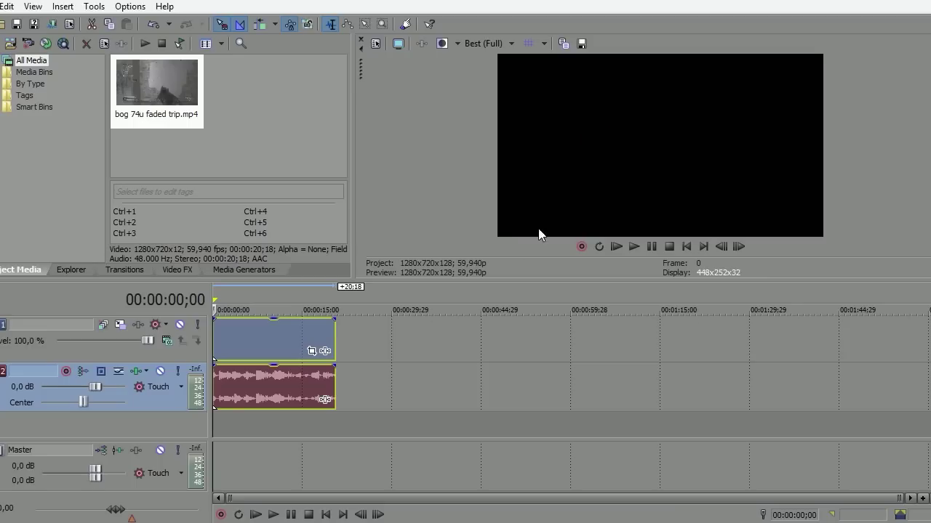
- Disable resampling for the video event on the timeline
{"action": "right_click", "coordinate": [272, 333]}
{"action": "left_click", "coordinate": [318, 520]}
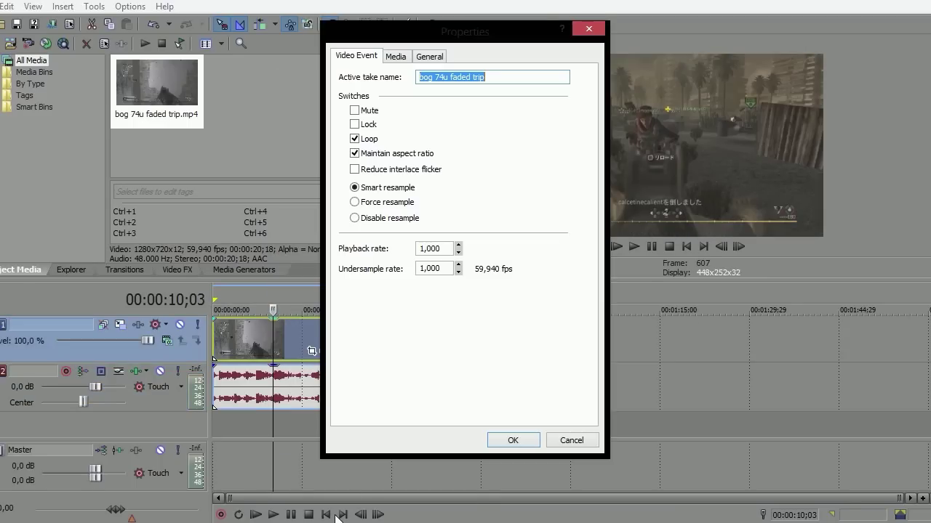
{"action": "left_click", "coordinate": [386, 224]}
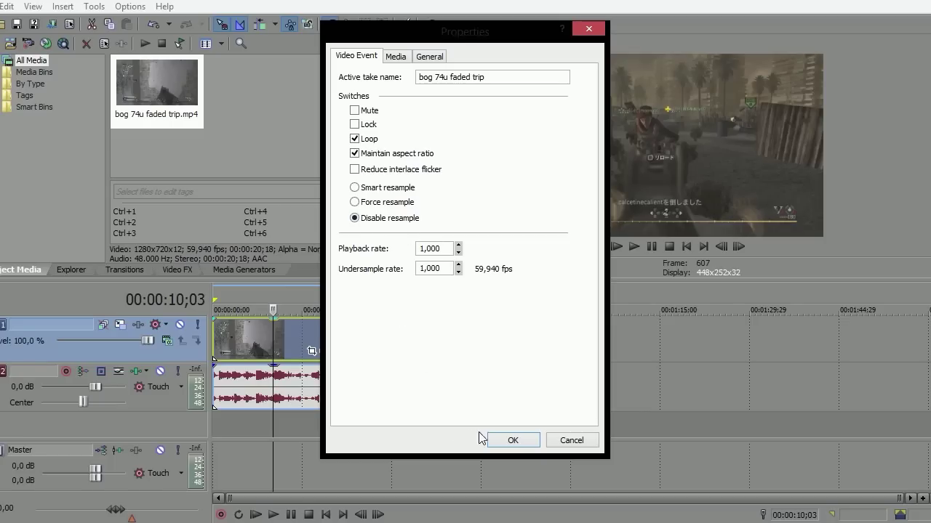
{"action": "left_click", "coordinate": [514, 443]}
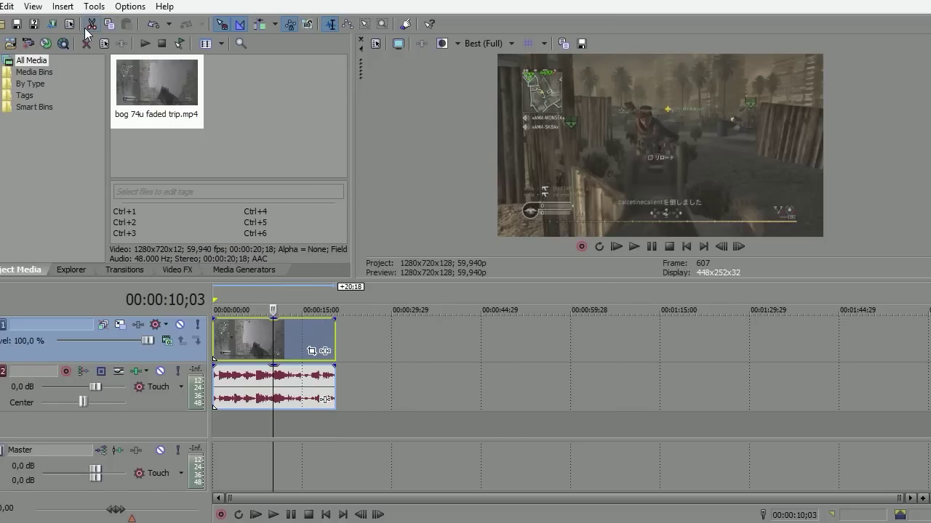
- Start a render with the MainConcept AVC/AAC Internet HD 720p template and open that template for customization
{"action": "left_click", "coordinate": [52, 26]}
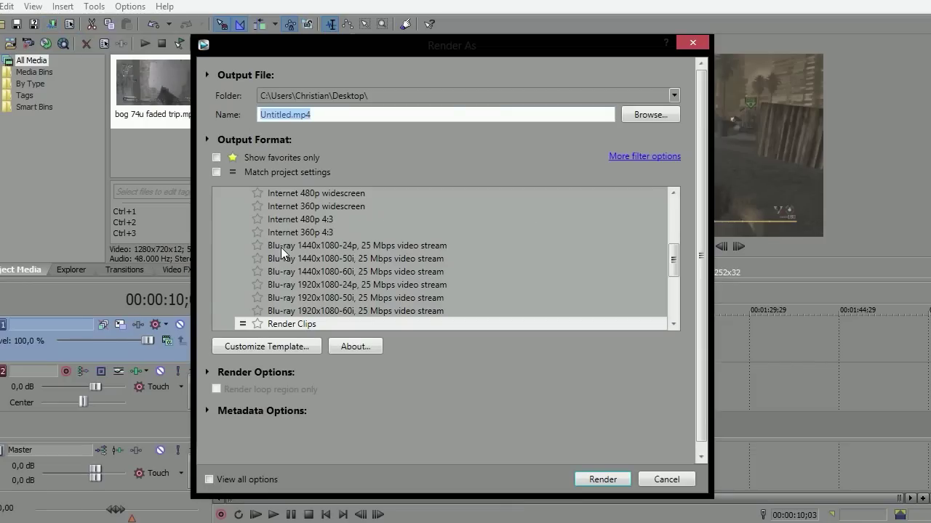
{"action": "left_click", "coordinate": [281, 247]}
{"action": "scroll", "coordinate": [276, 248], "scroll_direction": "up", "scroll_amount": 5}
{"action": "left_click", "coordinate": [265, 218]}
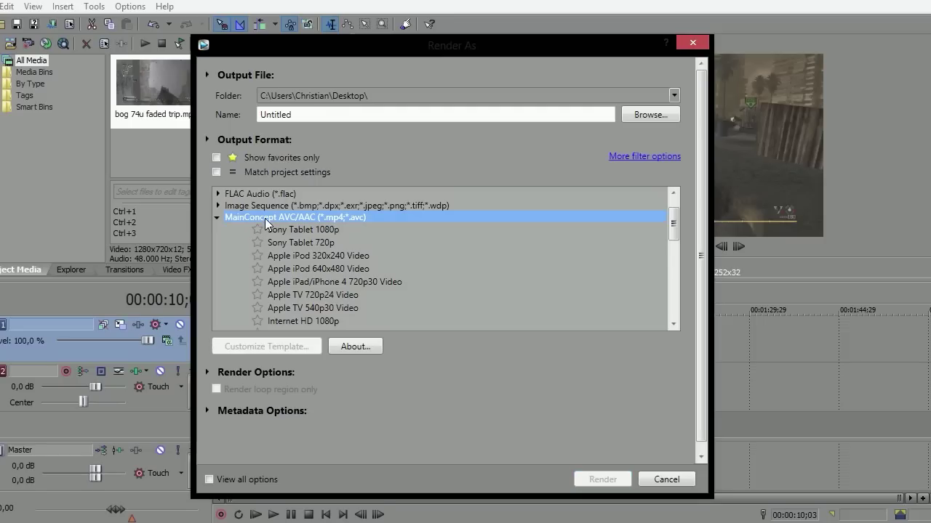
{"action": "scroll", "coordinate": [302, 241], "scroll_direction": "down", "scroll_amount": 3}
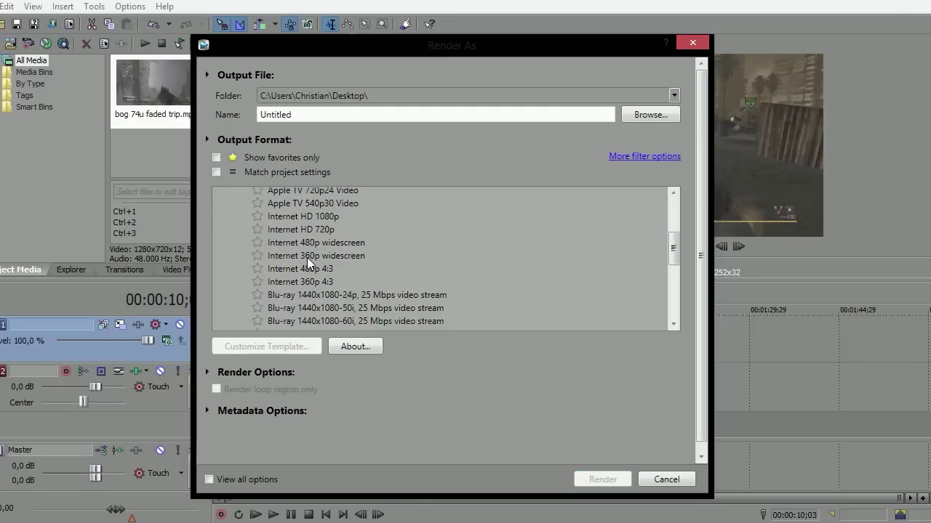
{"action": "left_click", "coordinate": [308, 232]}
{"action": "left_click", "coordinate": [298, 349]}
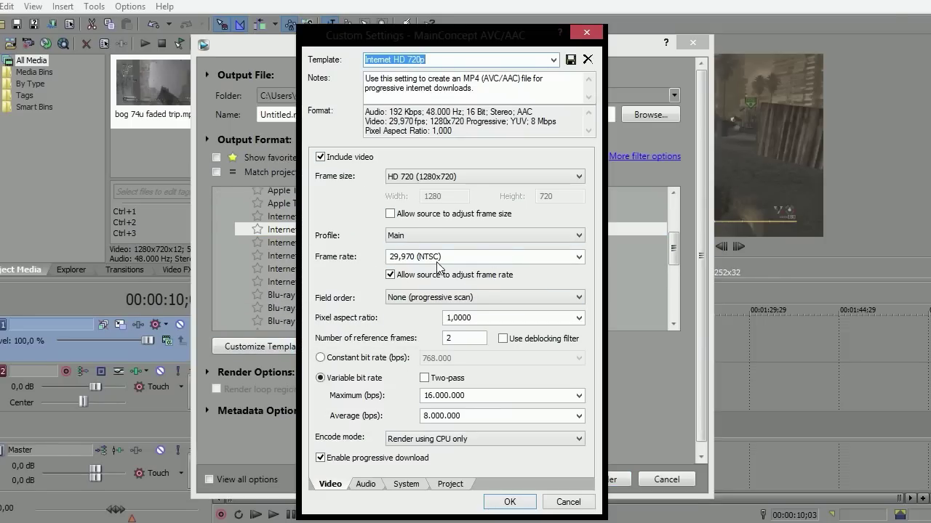
- Set the template's frame rate to 59,94 and its average variable bit rate to 14.000.000 bps
{"action": "left_click", "coordinate": [448, 258]}
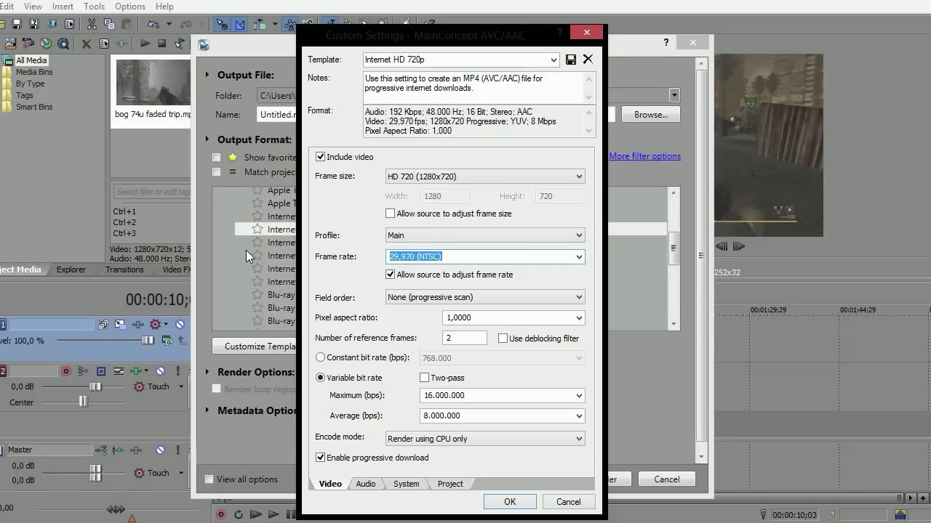
{"action": "type", "text": "59,94"}
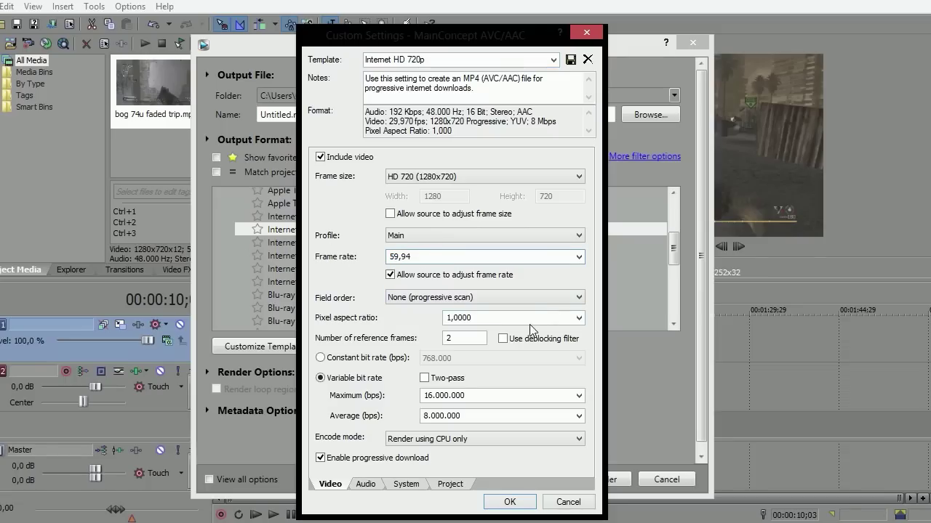
{"action": "left_click", "coordinate": [513, 395]}
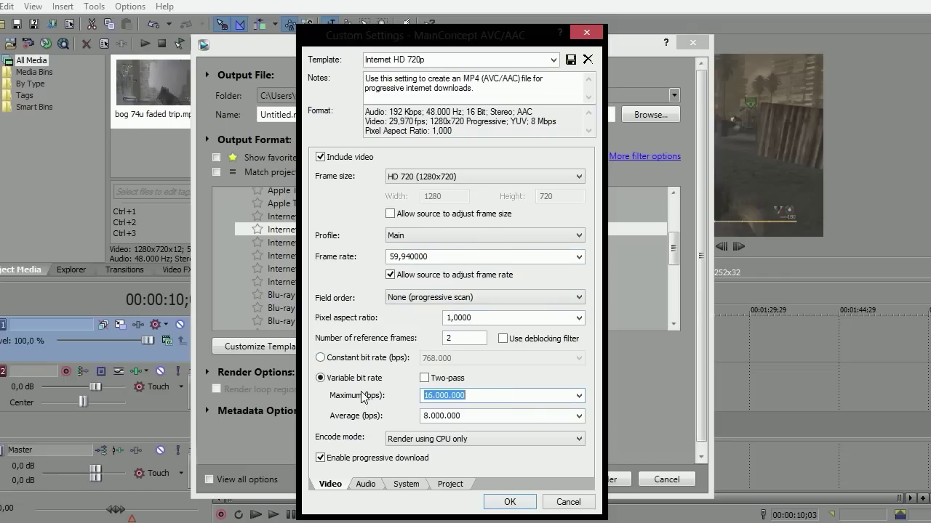
{"action": "left_click", "coordinate": [426, 416]}
{"action": "left_click", "coordinate": [427, 416]}
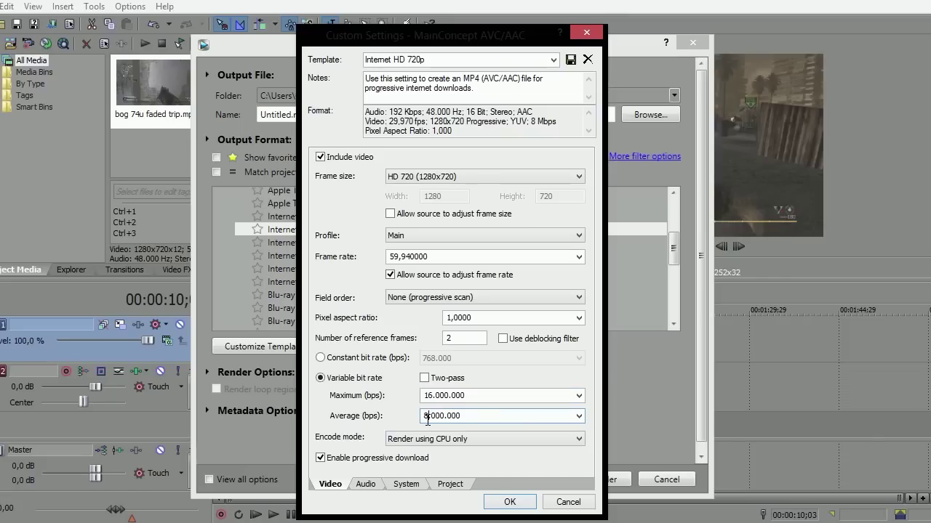
{"action": "type", "text": "14"}
- Set the video rendering quality to Best and accept the custom template settings
{"action": "left_click", "coordinate": [445, 485]}
{"action": "left_click", "coordinate": [473, 166]}
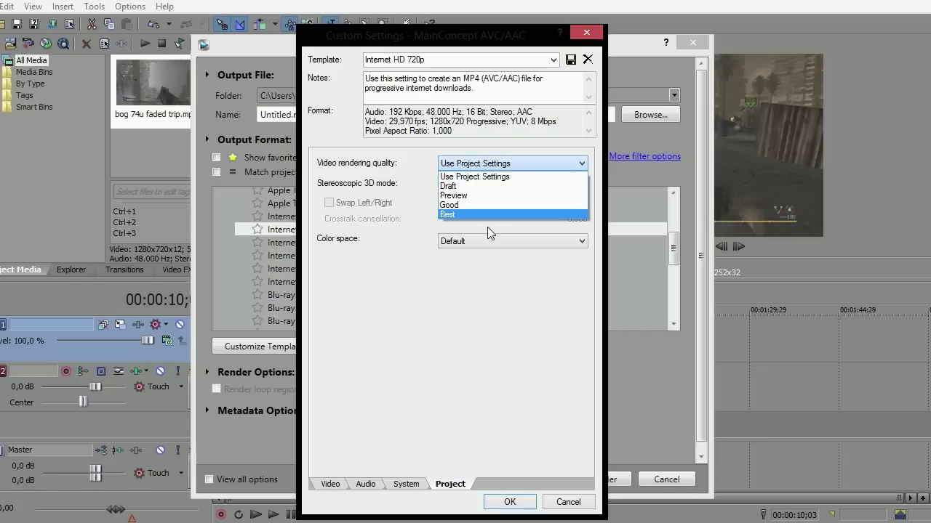
{"action": "left_click", "coordinate": [478, 218]}
{"action": "left_click", "coordinate": [400, 487]}
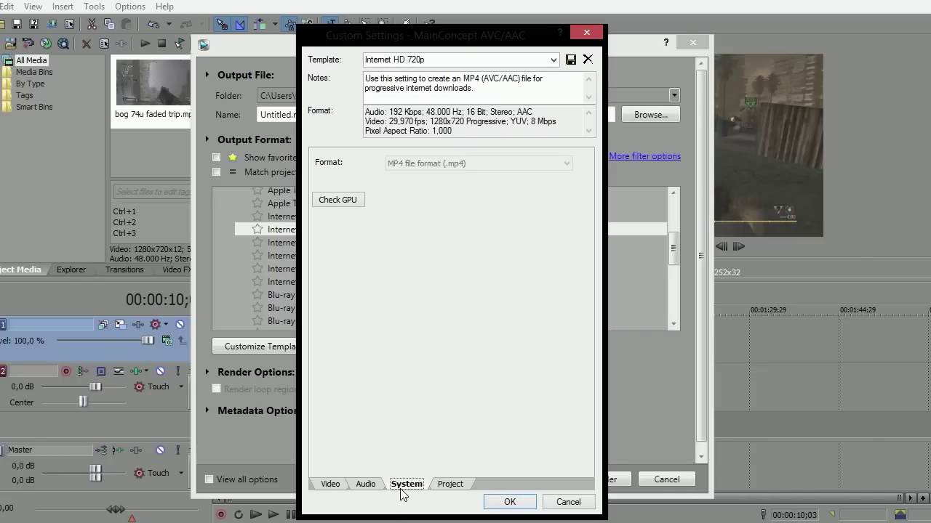
{"action": "left_click", "coordinate": [339, 487]}
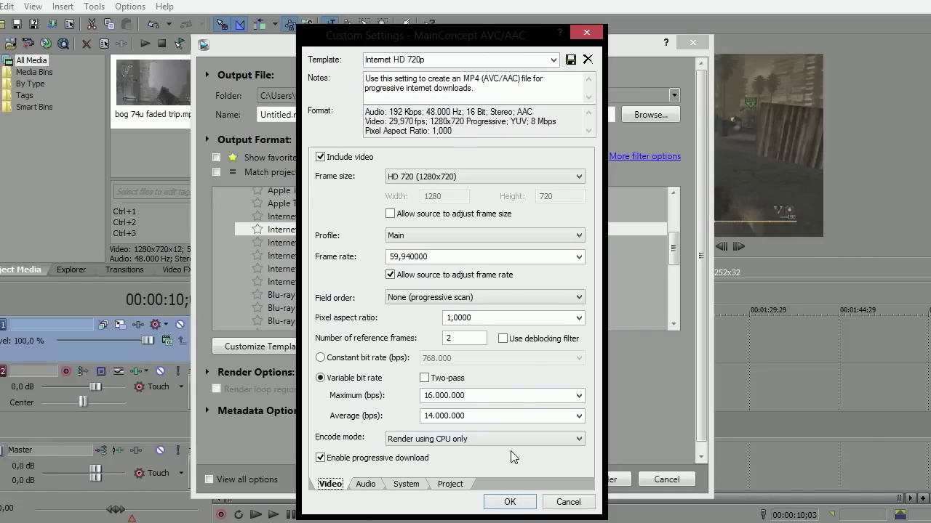
{"action": "left_click", "coordinate": [509, 502]}
- Select the Render Clips template and set the output file to trhrth on the desktop
{"action": "scroll", "coordinate": [660, 222], "scroll_direction": "down", "scroll_amount": 6}
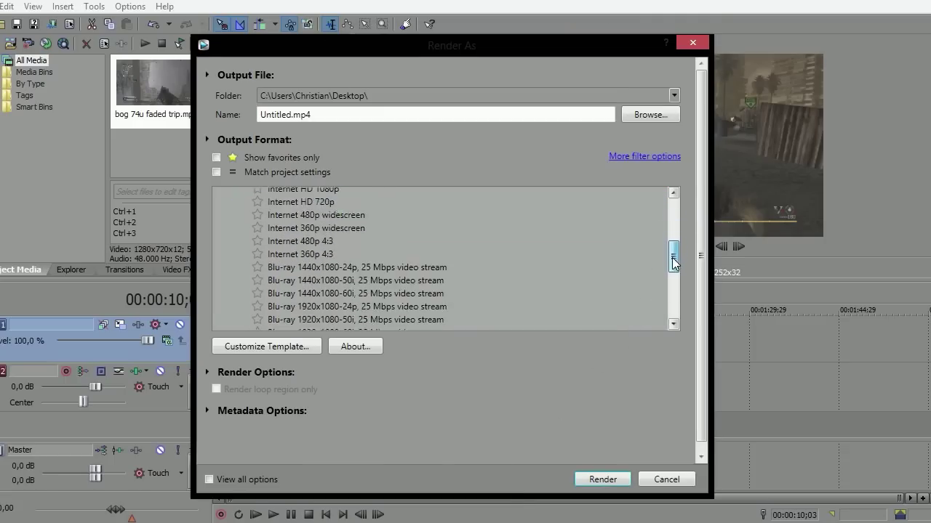
{"action": "left_click", "coordinate": [291, 243]}
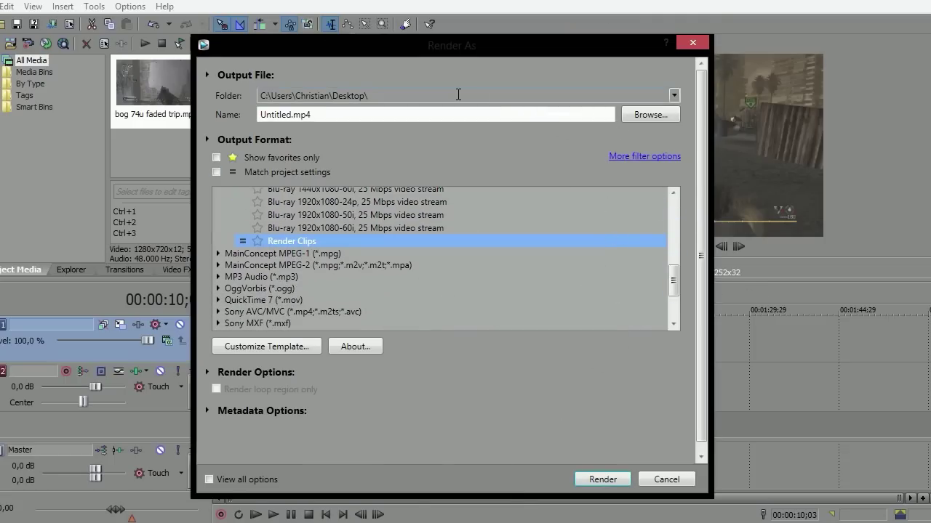
{"action": "left_click", "coordinate": [650, 114]}
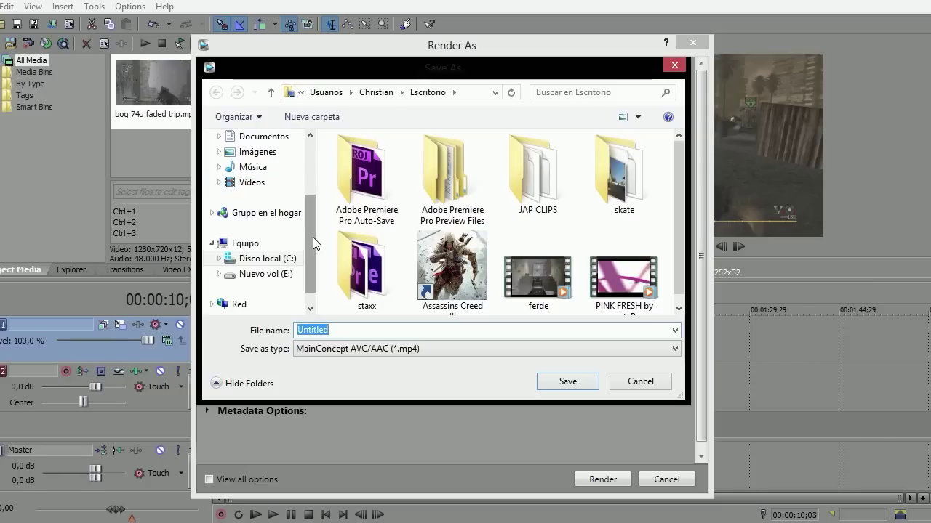
{"action": "scroll", "coordinate": [313, 237], "scroll_direction": "up", "scroll_amount": 3}
{"action": "left_click", "coordinate": [256, 174]}
{"action": "type", "text": "trhrth"}
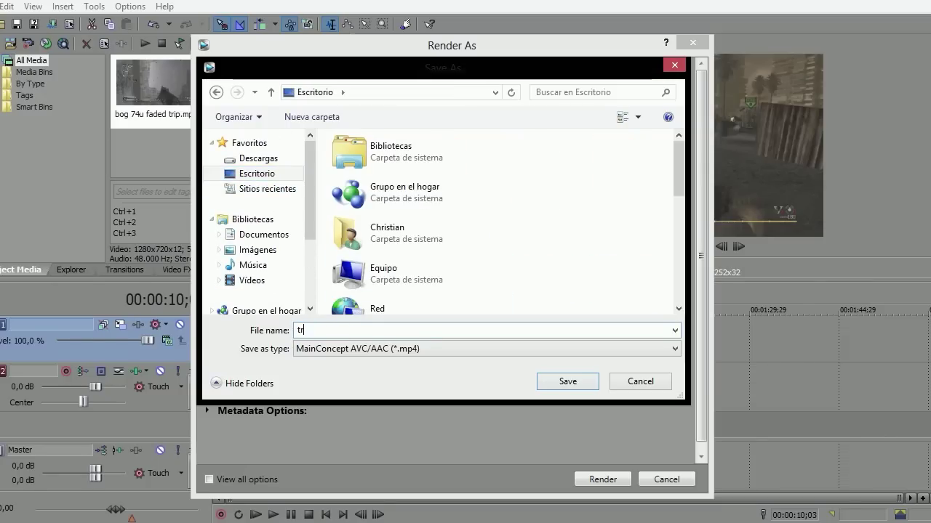
{"action": "left_click", "coordinate": [547, 386]}
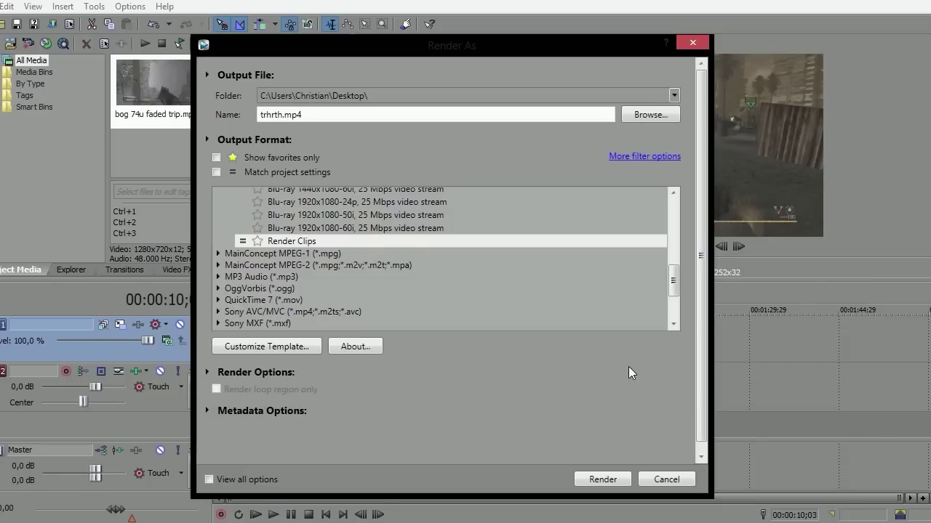
- Start rendering trhrth.mp4, and cancel the render while it is in progress
{"action": "left_click", "coordinate": [602, 479]}
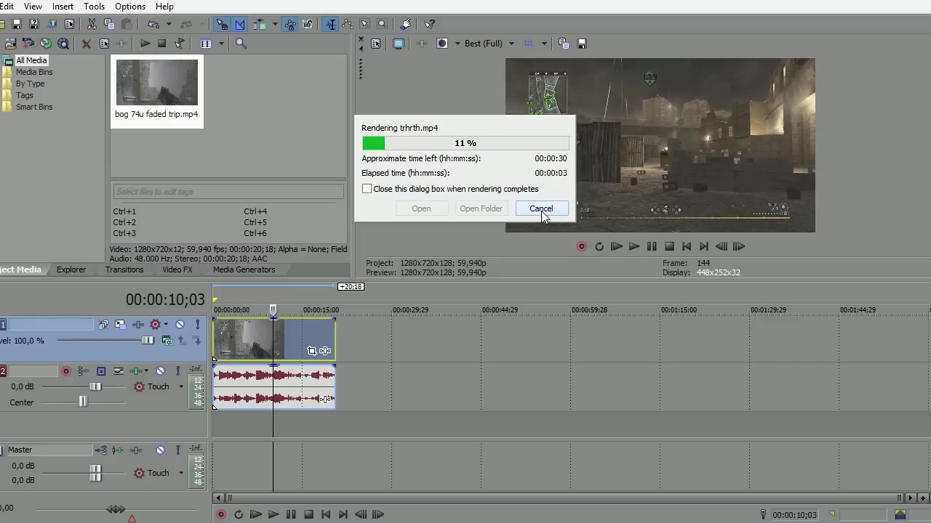
{"action": "left_click", "coordinate": [541, 209]}
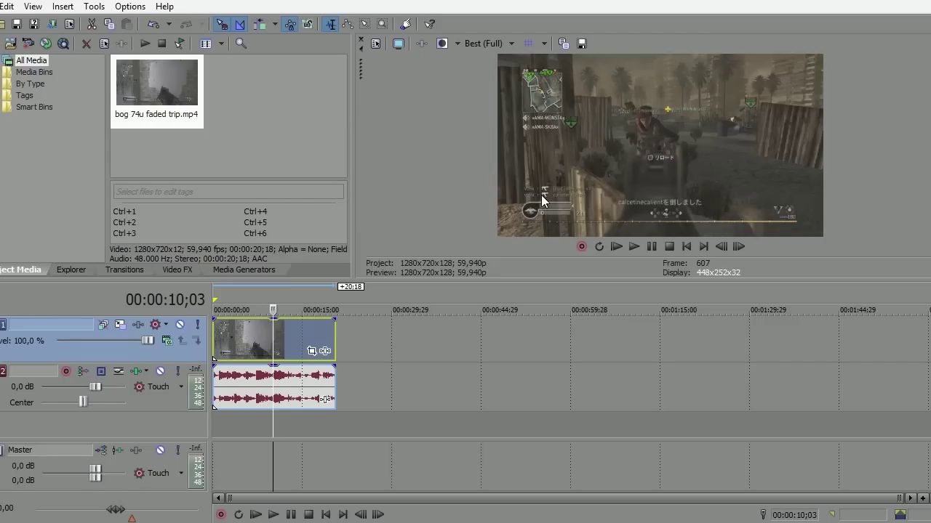